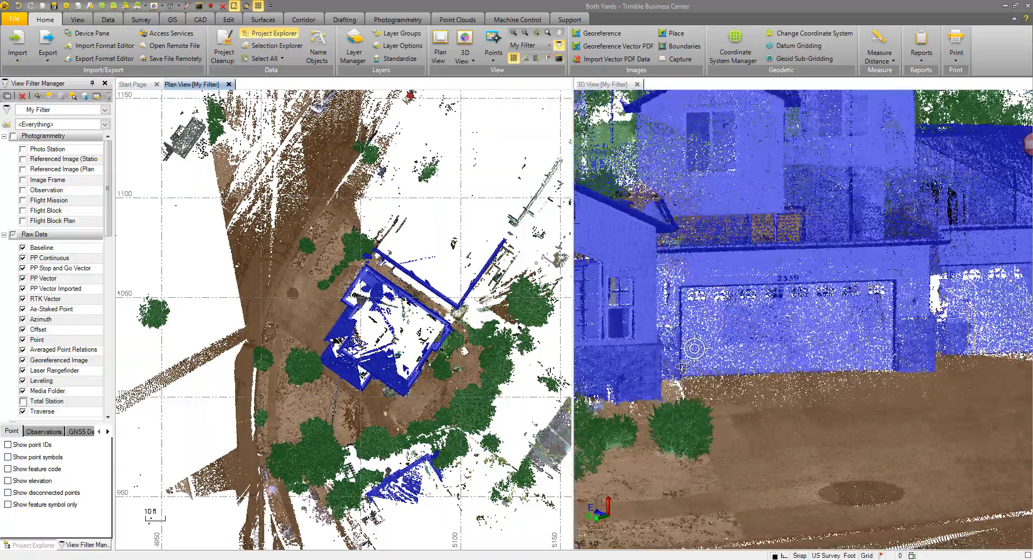
# Step: Examine the house and street point cloud in the 3D view
pyautogui.scroll(-2, 674, 393)
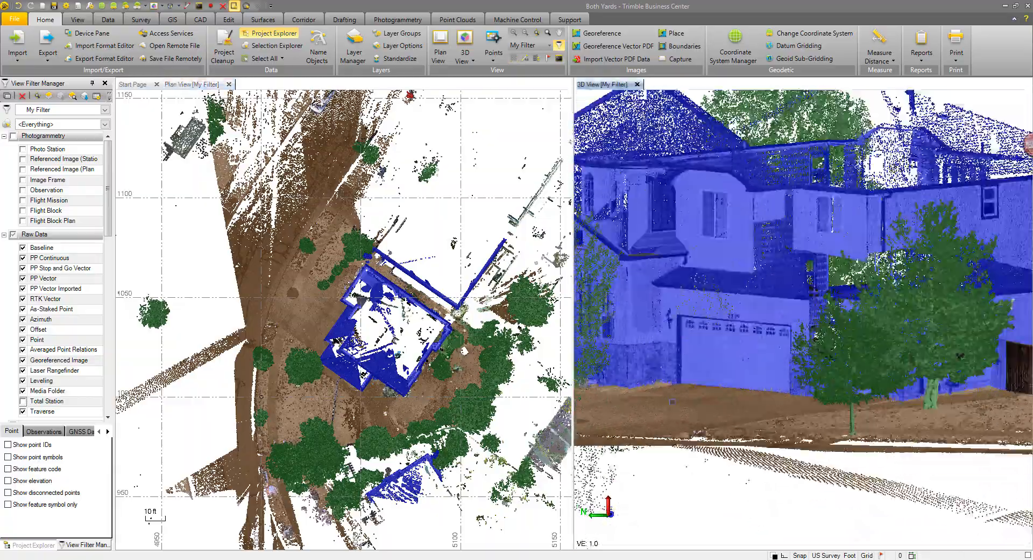
pyautogui.moveTo(673, 393)
pyautogui.mouseDown()
pyautogui.moveTo(680, 417)
pyautogui.moveTo(703, 419)
pyautogui.mouseUp()
pyautogui.moveTo(703, 419); pyautogui.dragTo(726, 420)
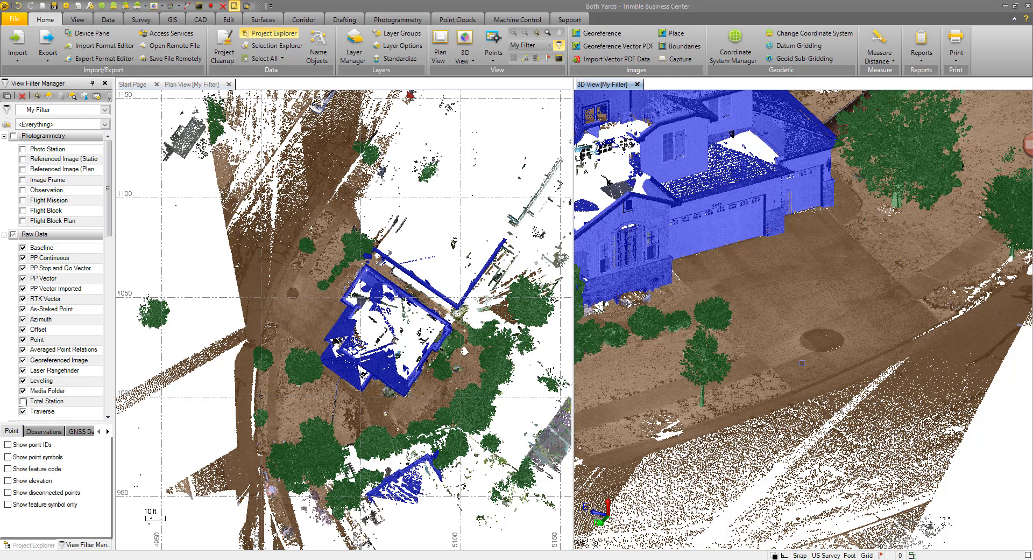
pyautogui.scroll(10, 802, 363)
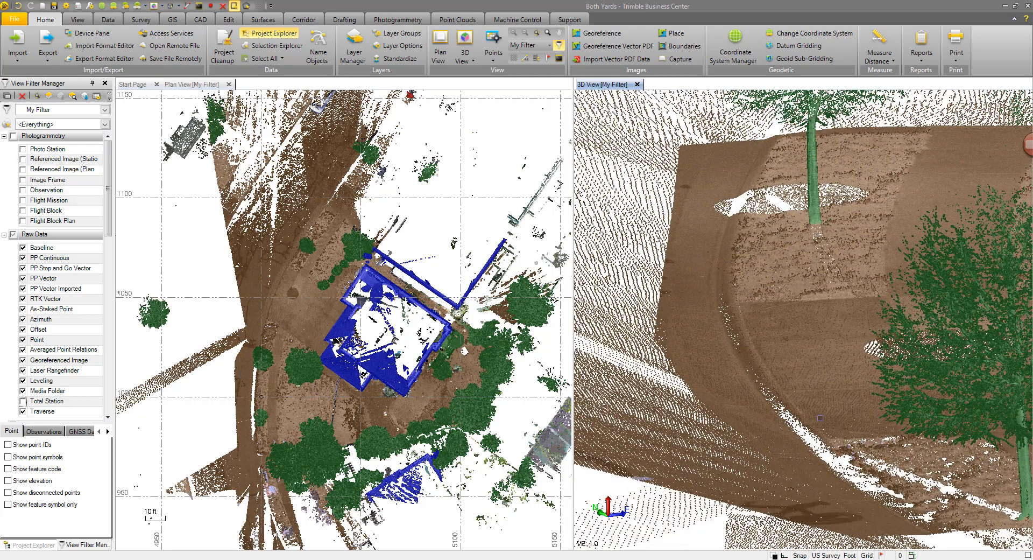
pyautogui.moveTo(686, 253)
pyautogui.mouseDown(button='right')
pyautogui.moveTo(719, 276)
pyautogui.moveTo(713, 250)
pyautogui.mouseUp(button='right')
pyautogui.moveTo(755, 266)
pyautogui.mouseDown(button='middle')
pyautogui.moveTo(803, 309)
pyautogui.moveTo(887, 503)
pyautogui.mouseUp(button='middle')
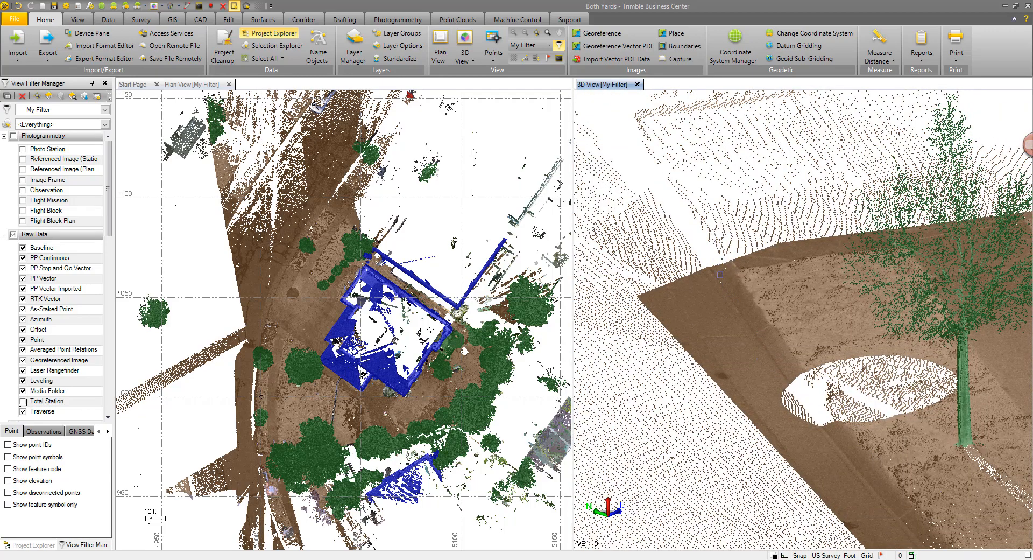
pyautogui.moveTo(891, 426); pyautogui.dragTo(705, 218, button='middle')
pyautogui.scroll(-3, 760, 262)
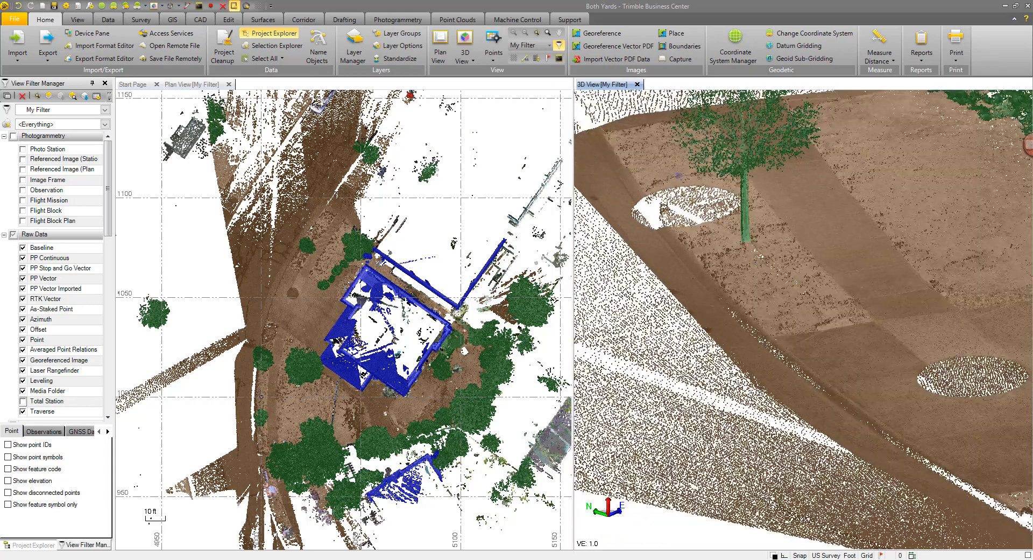
pyautogui.scroll(-5, 807, 313)
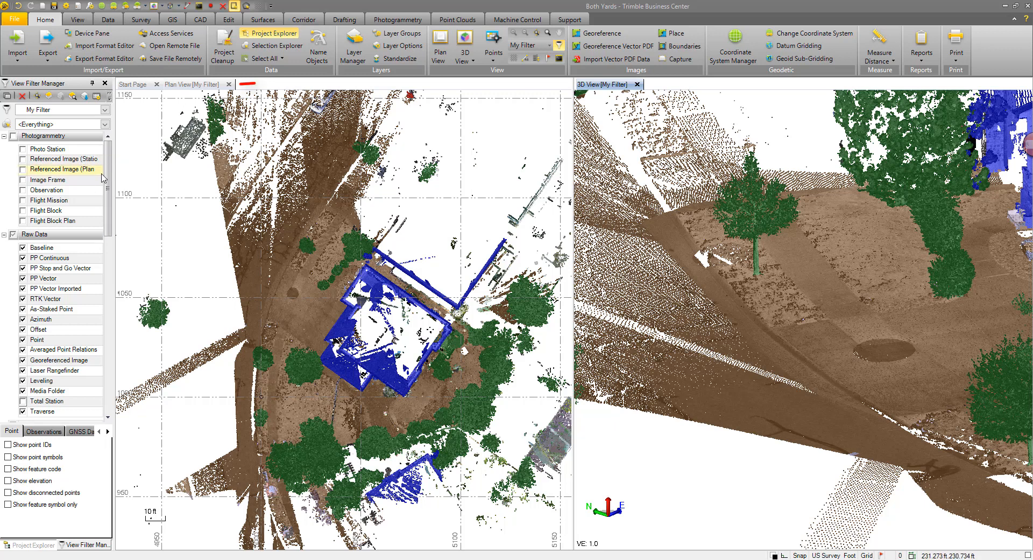
# Step: Hide every point cloud region except Ground in the view filter, leaving only the ground points displayed
pyautogui.moveTo(108, 182)
pyautogui.mouseDown()
pyautogui.moveTo(129, 305)
pyautogui.moveTo(119, 342)
pyautogui.mouseUp()
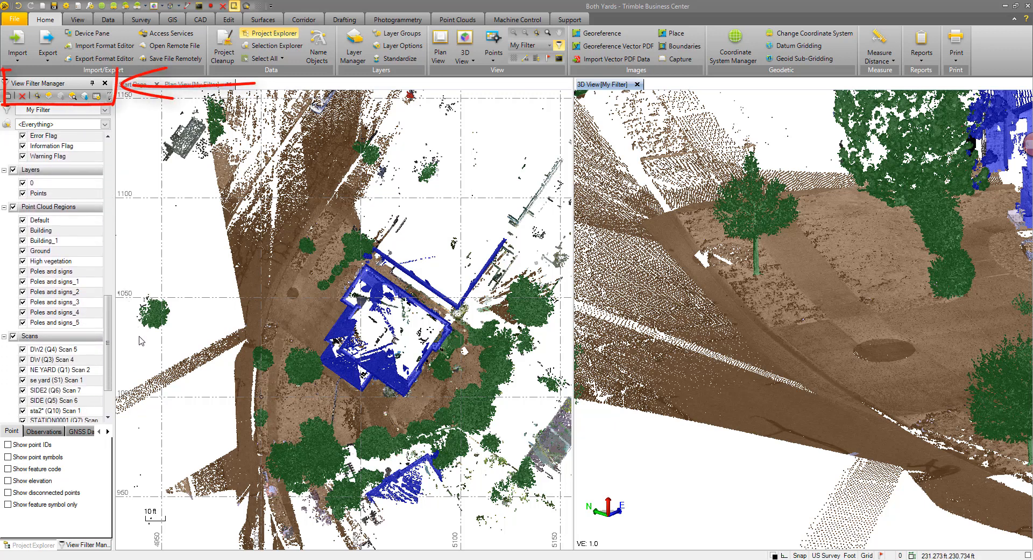
pyautogui.click(25, 324)
pyautogui.click(23, 322)
pyautogui.click(23, 312)
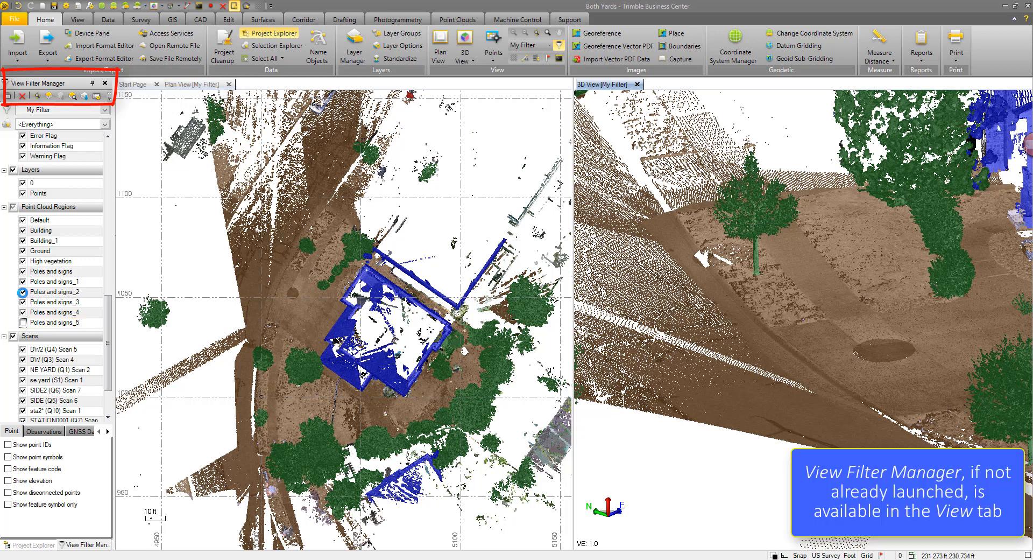
pyautogui.click(23, 302)
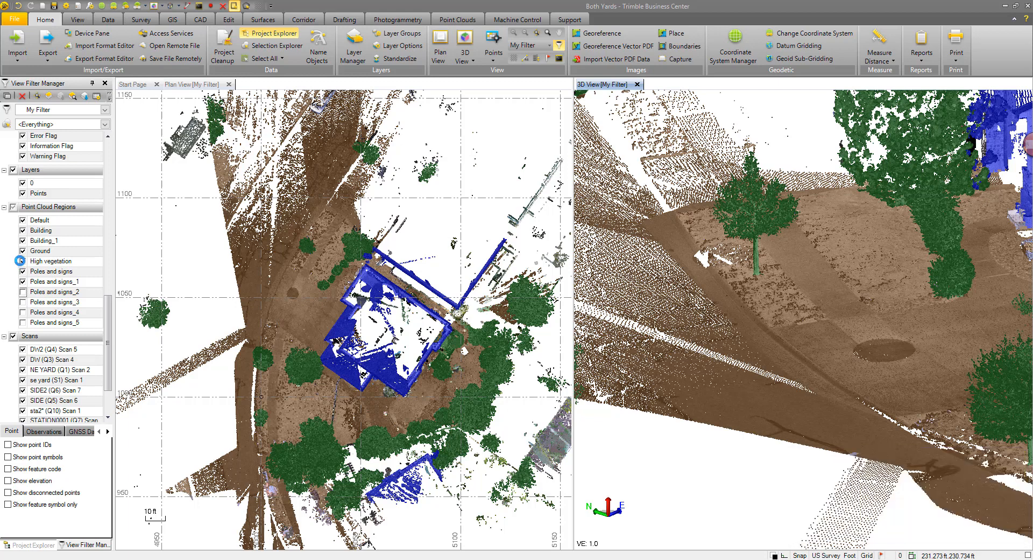
pyautogui.click(23, 241)
pyautogui.click(23, 231)
pyautogui.click(23, 221)
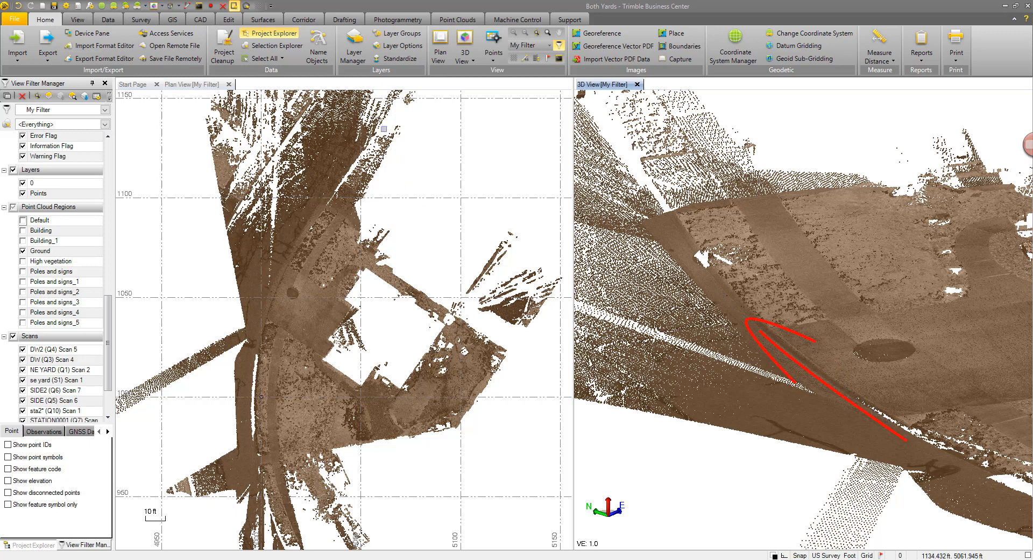
# Step: Start a new linestring named Gutter
pyautogui.click(201, 21)
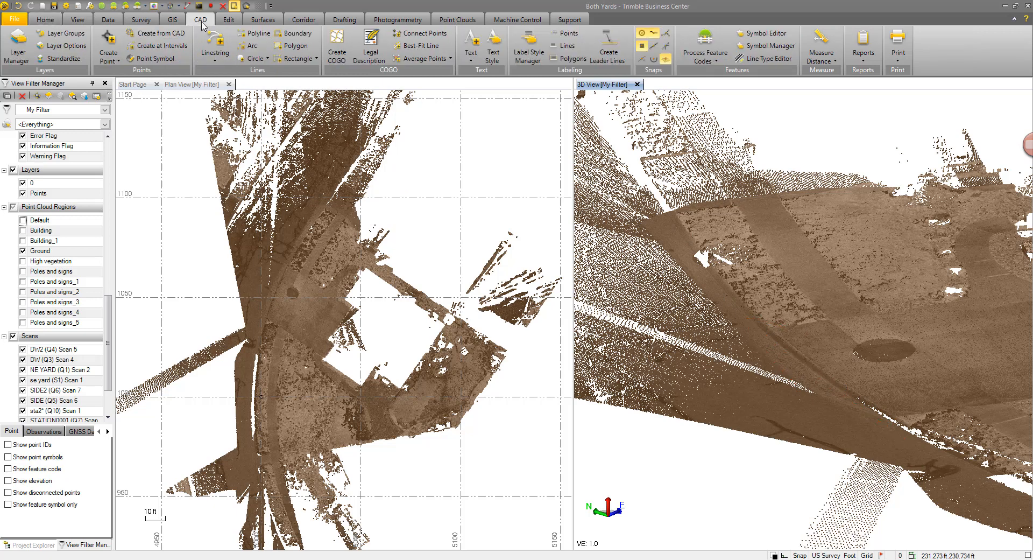
pyautogui.click(215, 44)
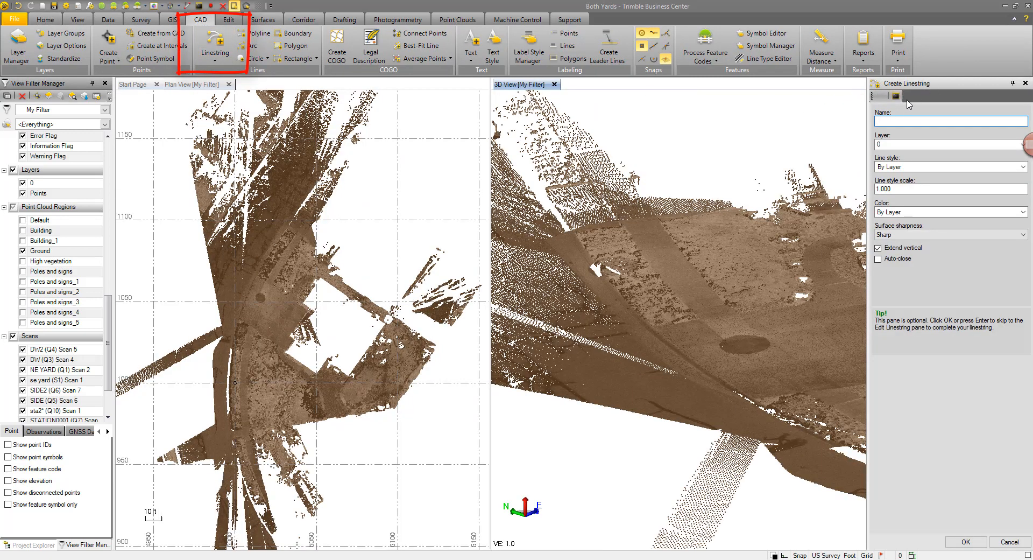
pyautogui.write('Gutter')
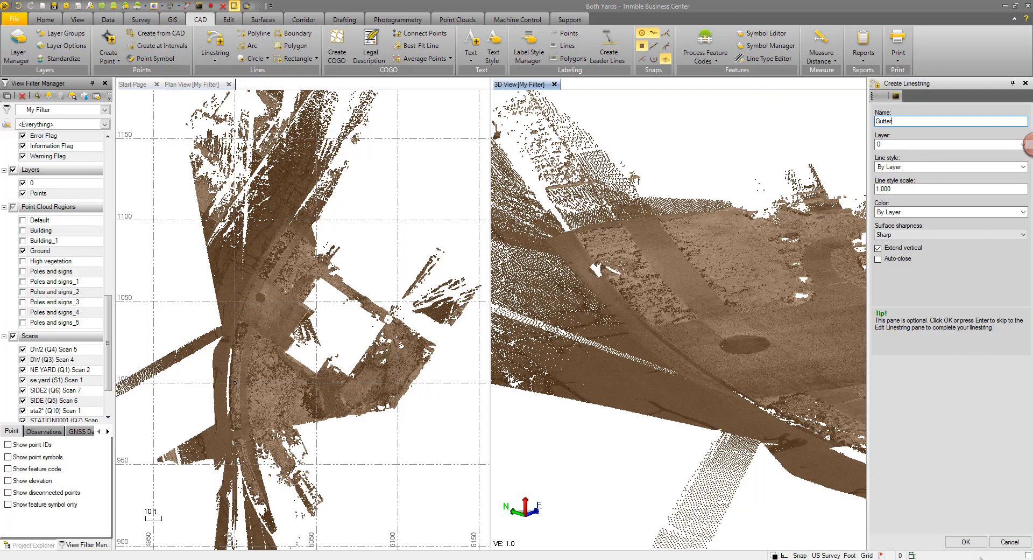
pyautogui.click(966, 541)
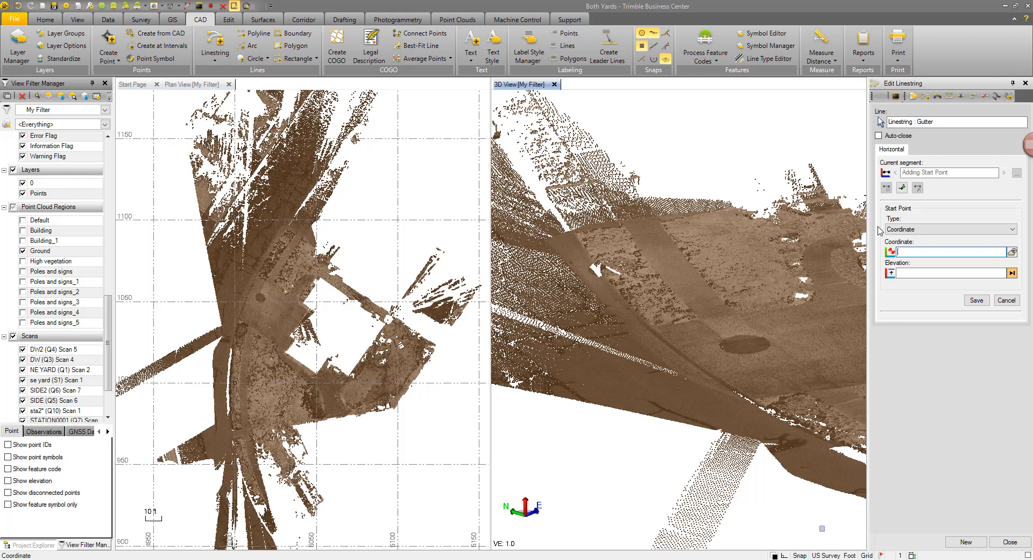
# Step: Switch the start point's coordinate picking to Point Cloud Smart Picking with the Gutter picking type
pyautogui.click(1012, 253)
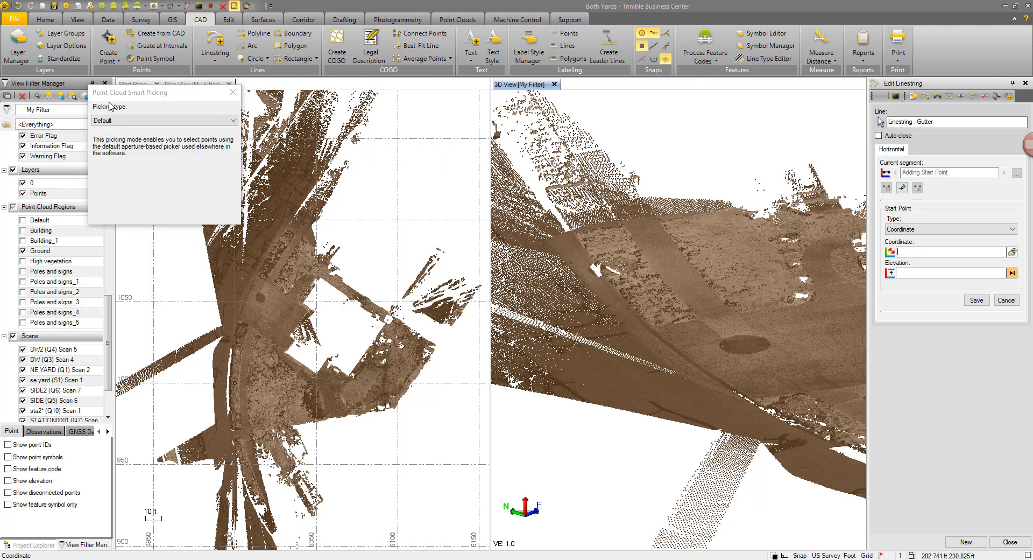
pyautogui.click(194, 121)
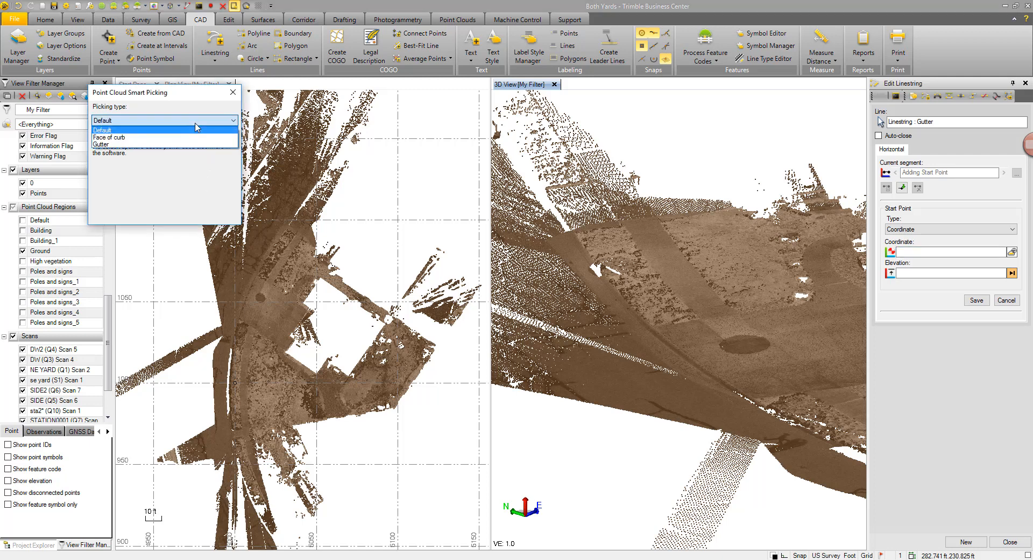
pyautogui.click(111, 144)
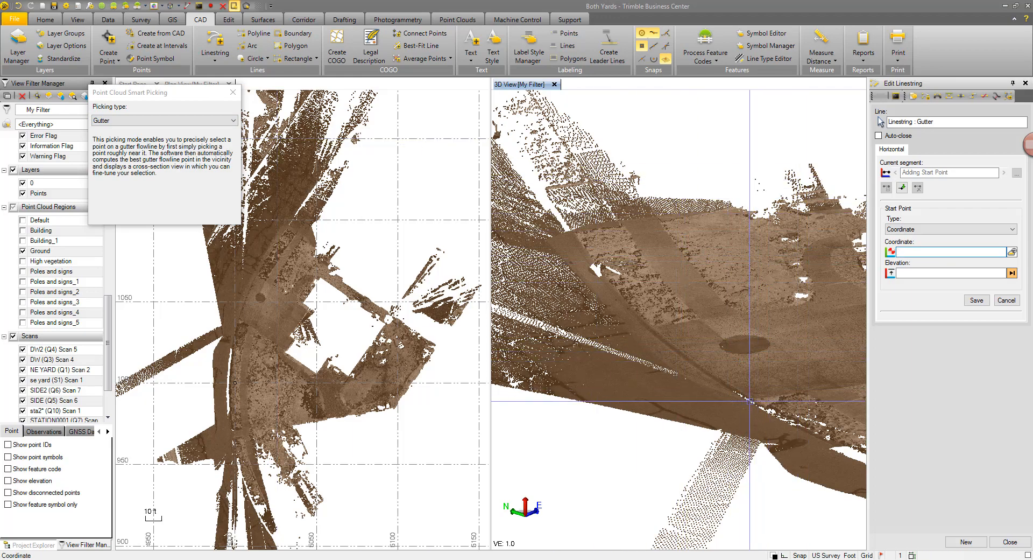
# Step: Pick the linestring's start point on the gutter flowline and validate the cross-section
pyautogui.scroll(5, 743, 385)
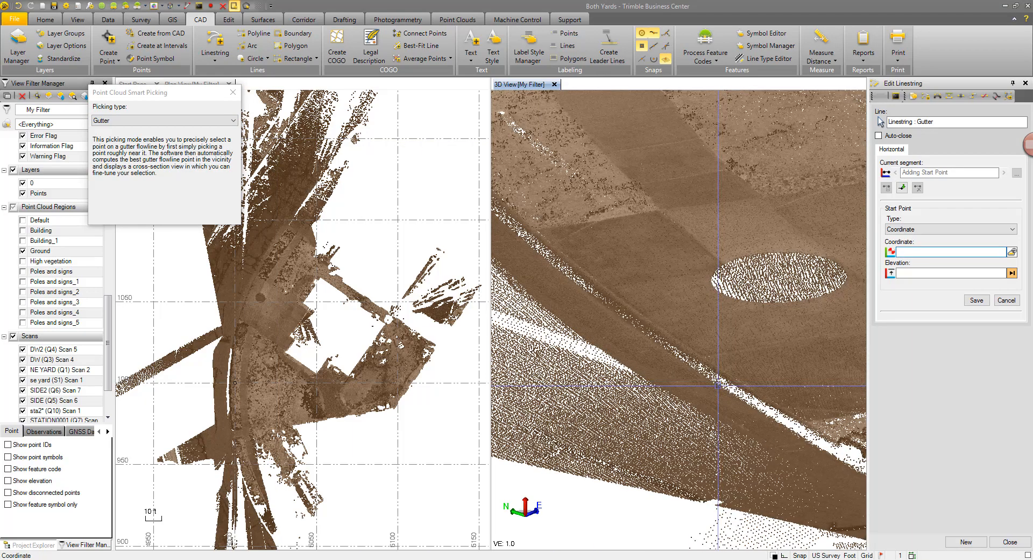
pyautogui.scroll(3, 718, 383)
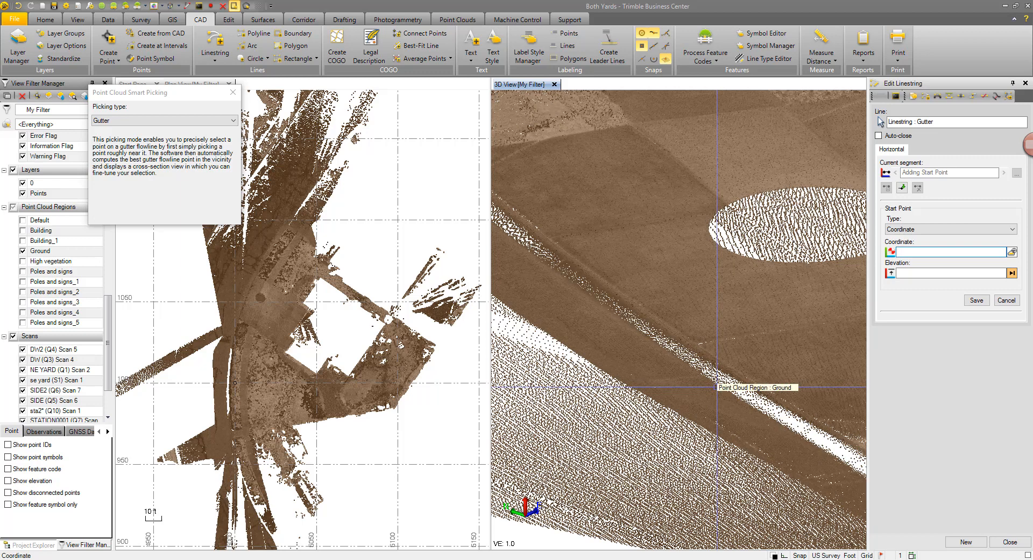
pyautogui.click(717, 387)
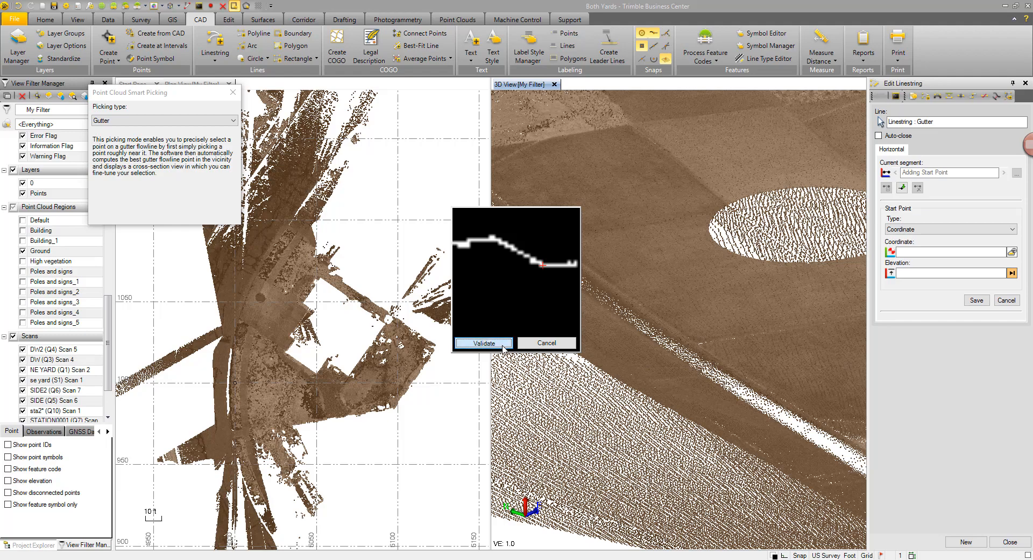
pyautogui.click(502, 346)
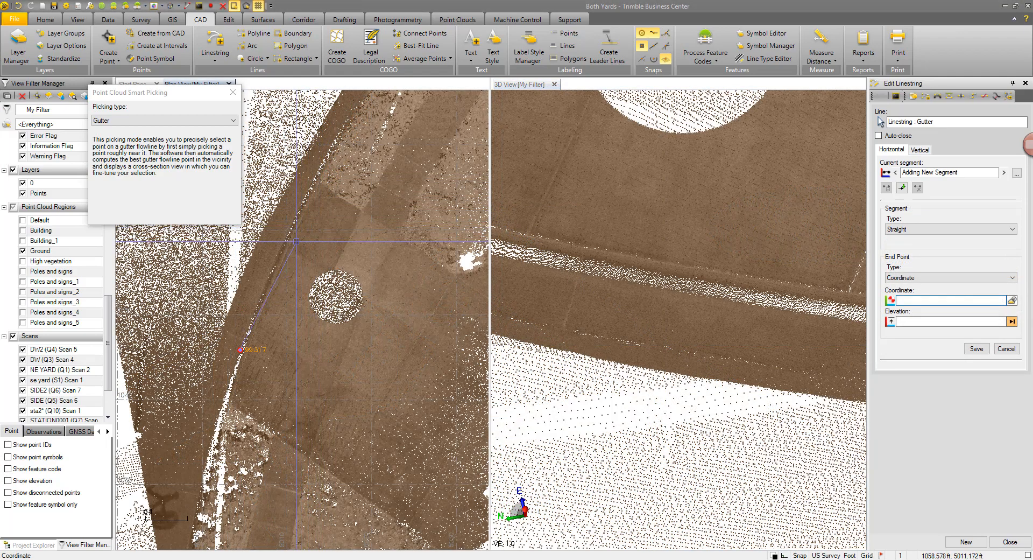
# Step: Set the next segment type to Smooth curve
pyautogui.scroll(-2, 296, 241)
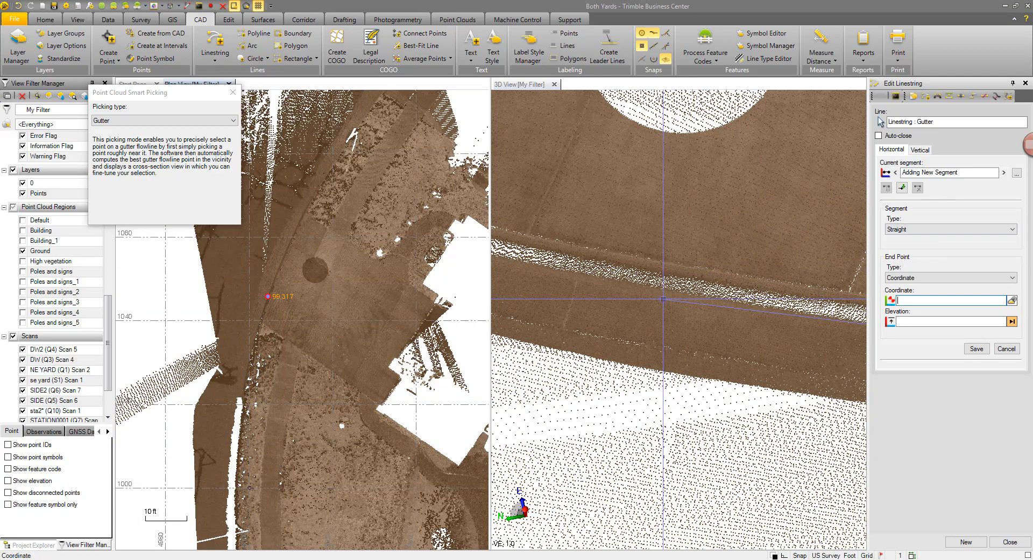
pyautogui.scroll(-2, 740, 307)
pyautogui.moveTo(740, 307); pyautogui.dragTo(655, 298, button='right')
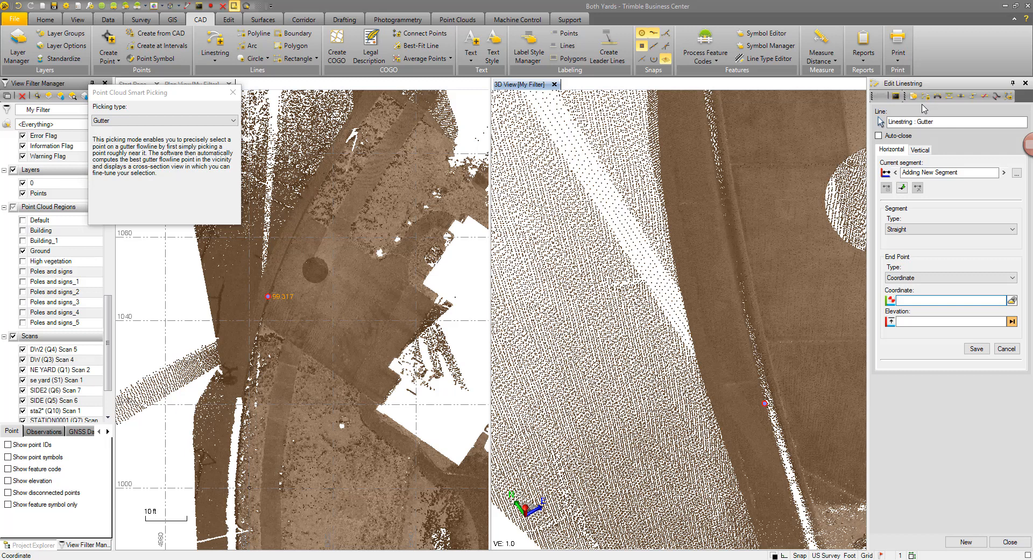
pyautogui.click(896, 231)
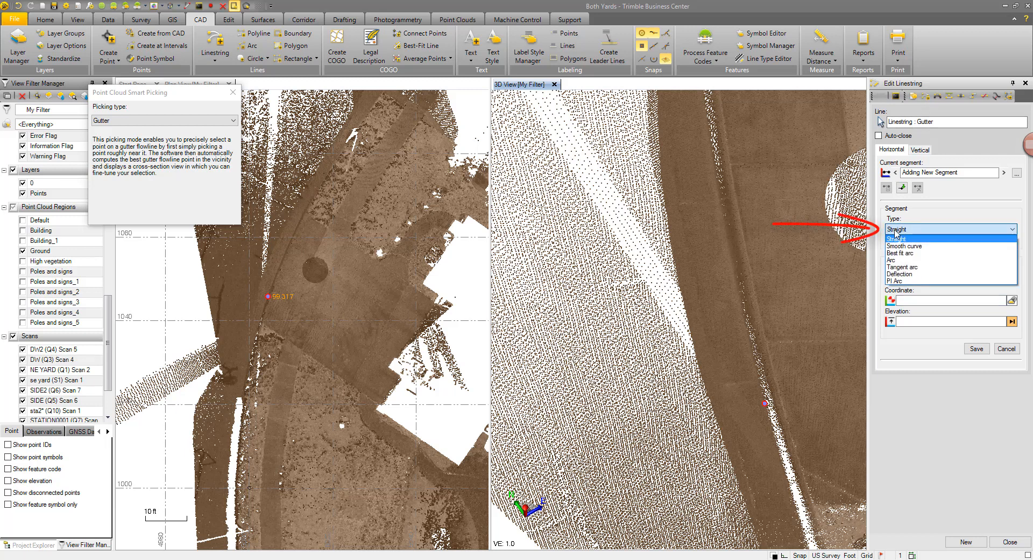
pyautogui.click(896, 252)
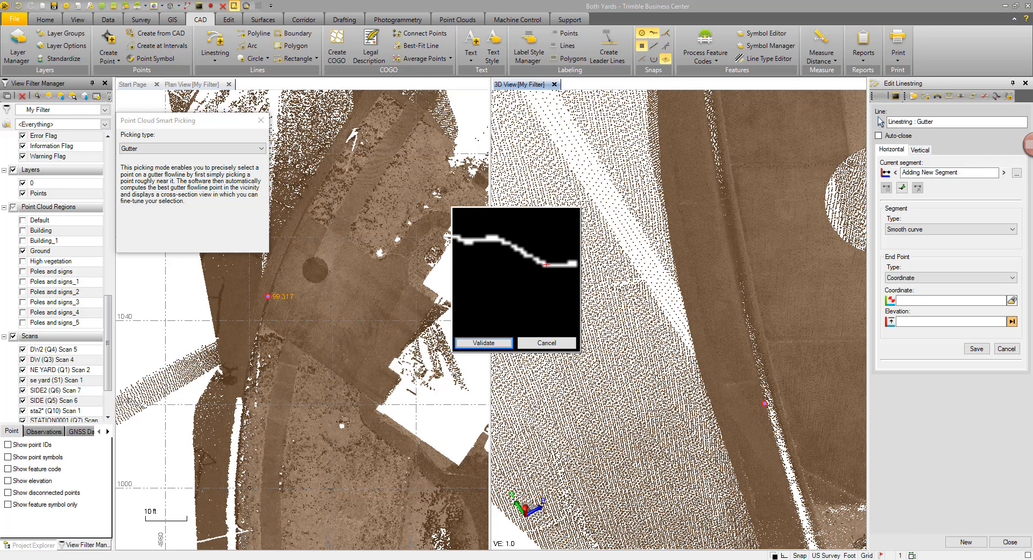
# Step: Add the next gutter flowline points along the curb, validating each picked cross-section
pyautogui.click(484, 342)
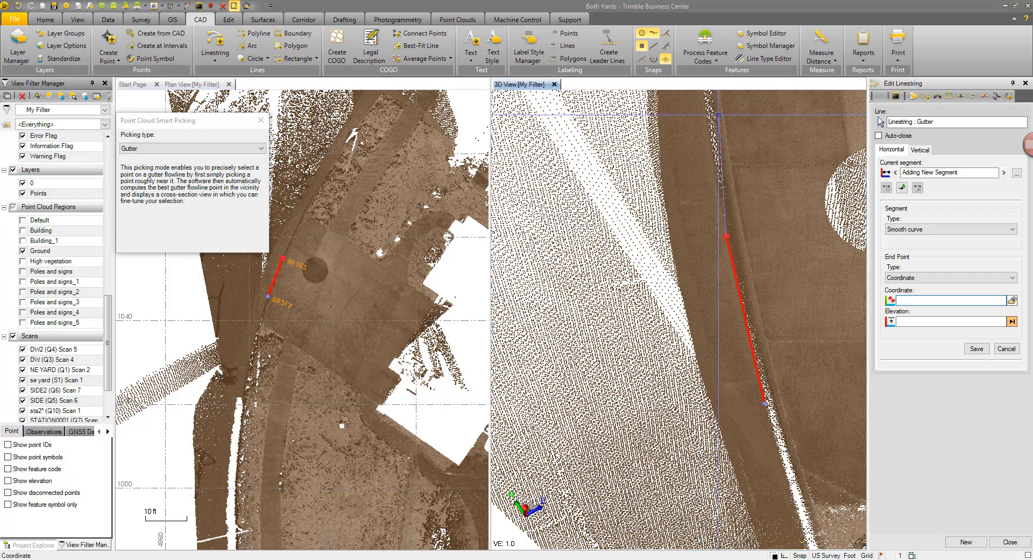
pyautogui.moveTo(718, 116)
pyautogui.mouseDown(button='right')
pyautogui.moveTo(724, 152)
pyautogui.moveTo(750, 178)
pyautogui.moveTo(766, 164)
pyautogui.mouseUp(button='right')
pyautogui.moveTo(732, 255)
pyautogui.mouseDown(button='middle')
pyautogui.moveTo(726, 306)
pyautogui.moveTo(741, 394)
pyautogui.mouseUp(button='middle')
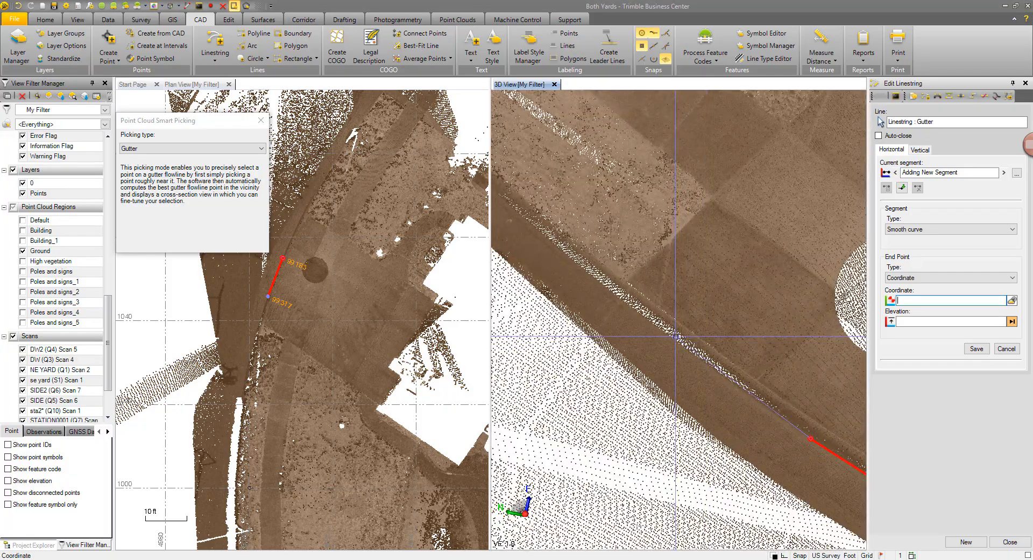
pyautogui.click(689, 338)
pyautogui.click(543, 265)
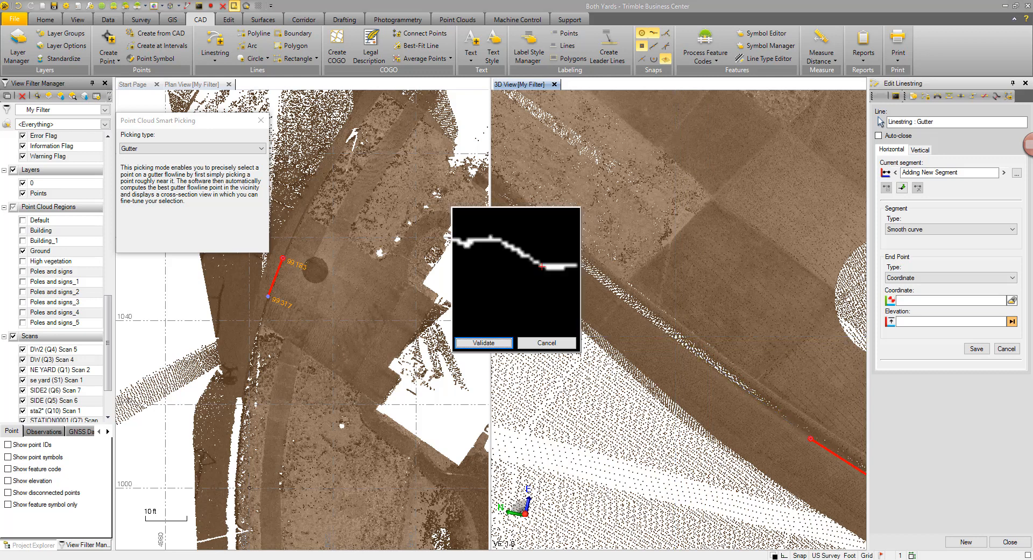
pyautogui.click(484, 342)
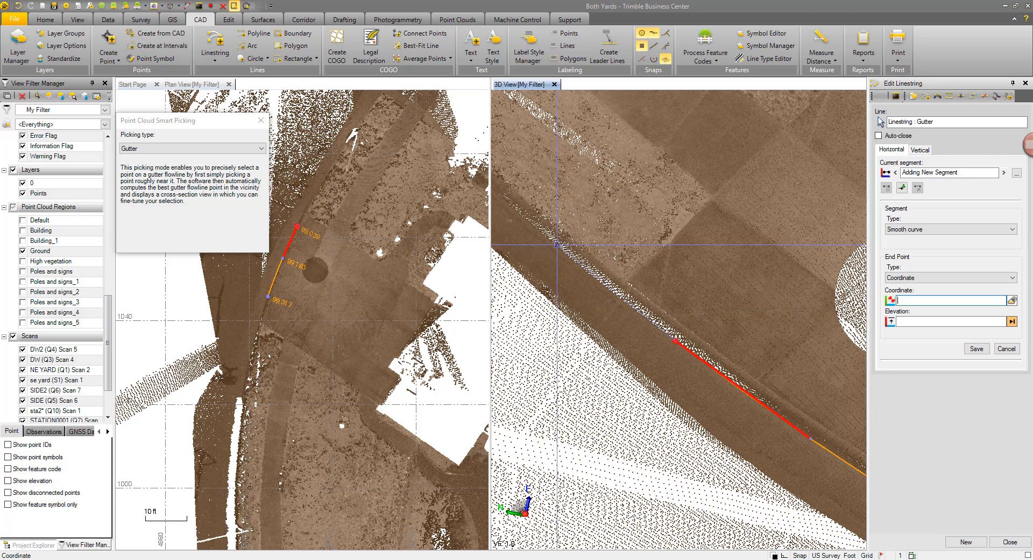
# Step: Pick three more gutter flowline points further along the curb, validating each cross-section, and close the linestring editor to finish
pyautogui.click(557, 245)
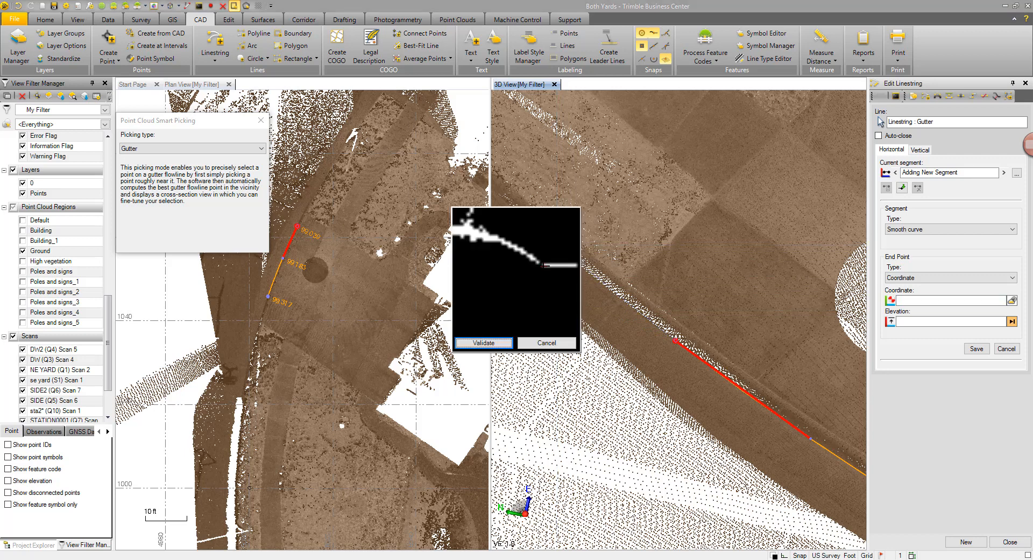
pyautogui.click(497, 344)
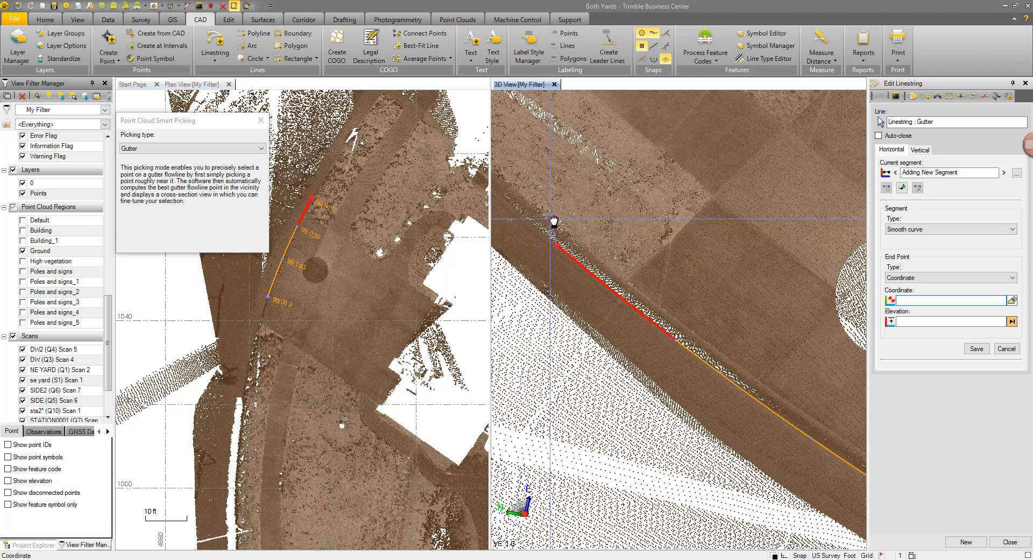
pyautogui.moveTo(554, 221); pyautogui.dragTo(639, 284, button='middle')
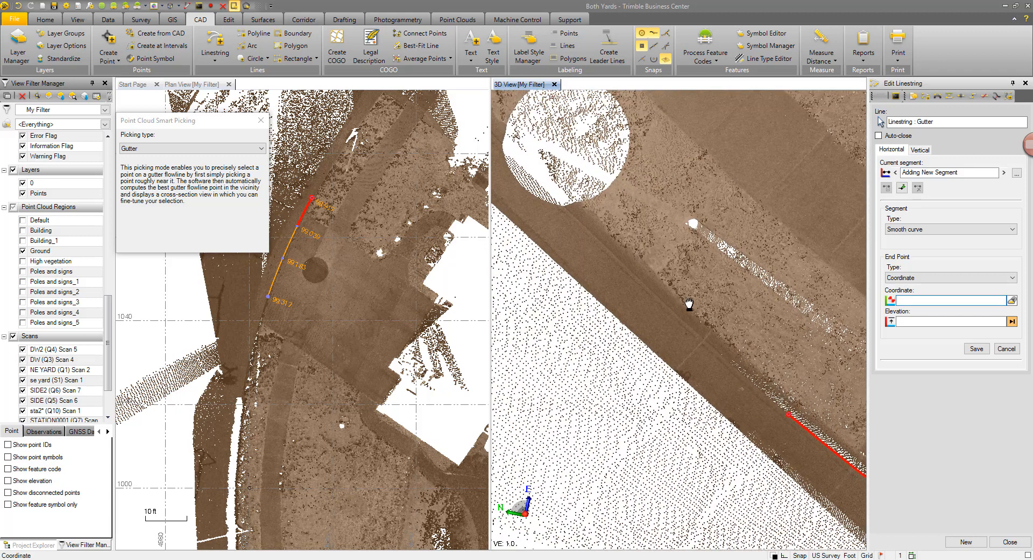
pyautogui.click(638, 278)
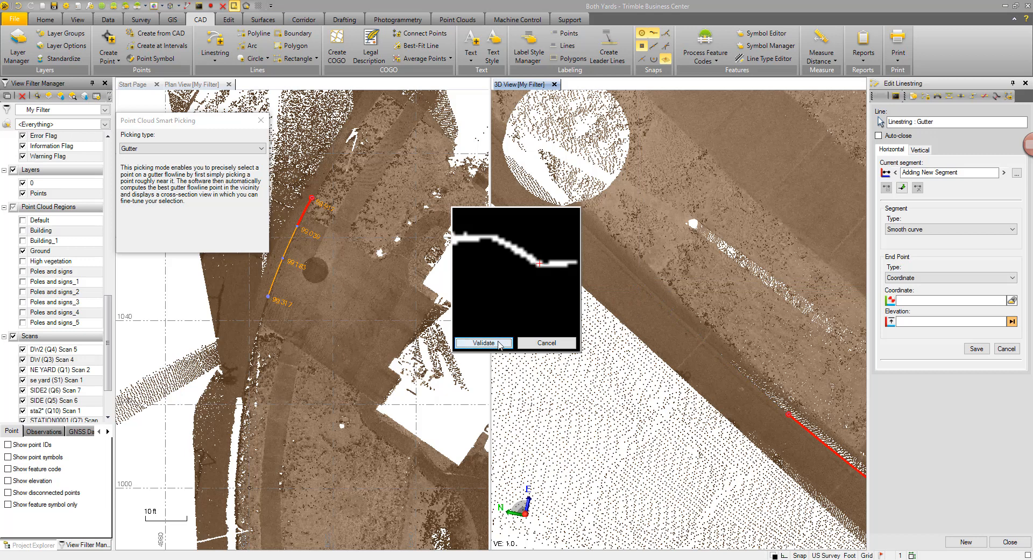
pyautogui.click(484, 343)
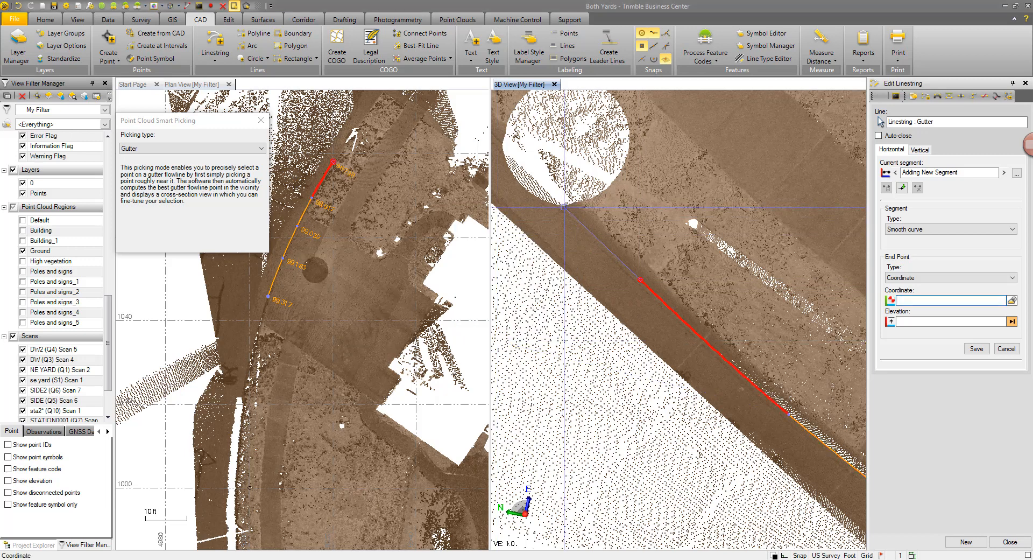
pyautogui.click(564, 207)
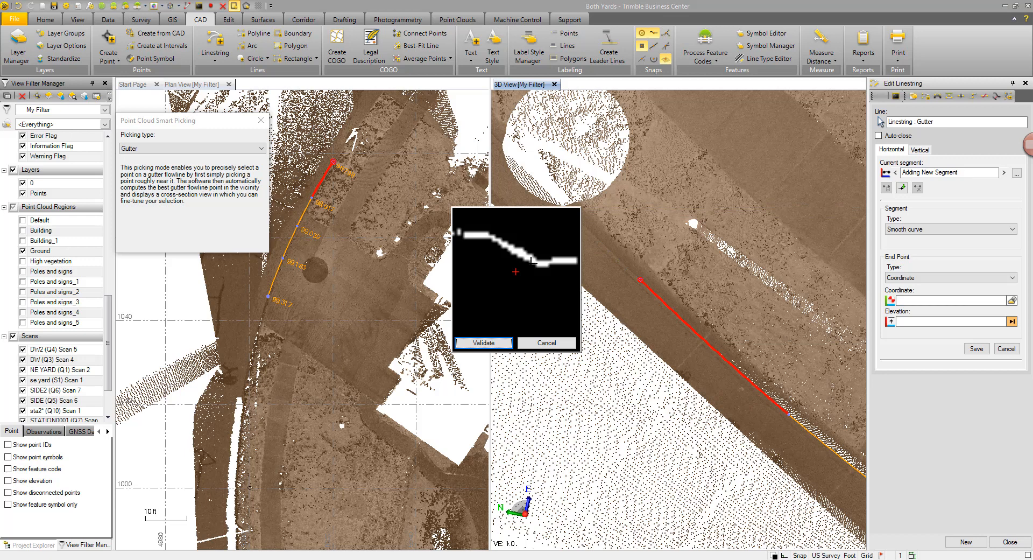
pyautogui.click(504, 342)
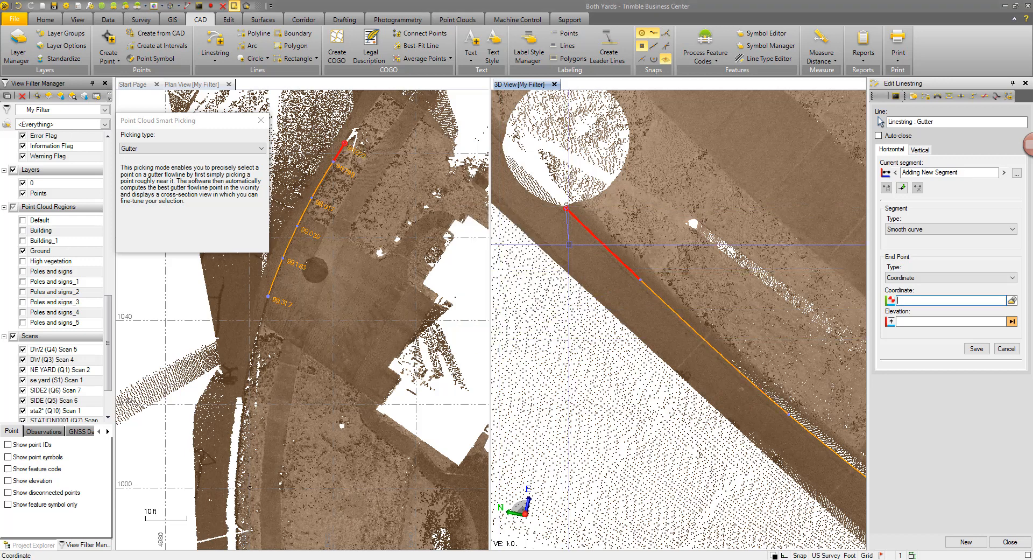
pyautogui.scroll(-5, 569, 244)
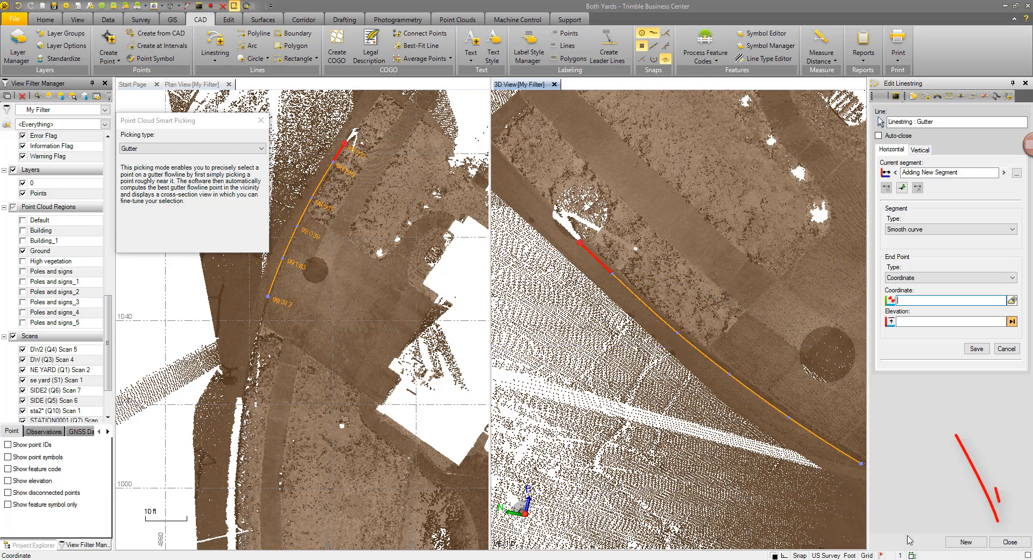
pyautogui.click(1010, 541)
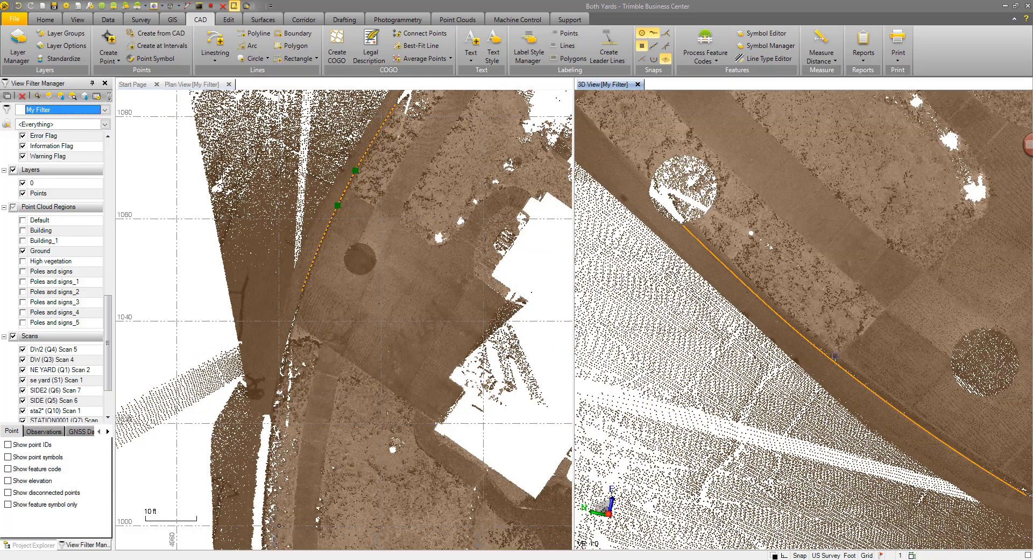
# Step: Orbit and zoom the 3D view to inspect the finished Gutter linestring along the curb
pyautogui.scroll(-5, 835, 356)
pyautogui.moveTo(927, 410); pyautogui.dragTo(934, 367, button='right')
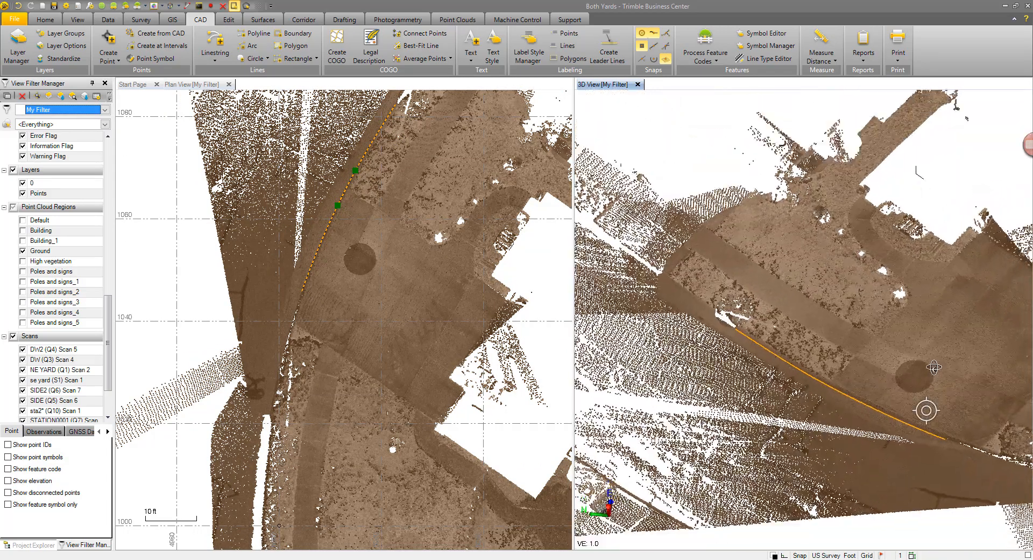
pyautogui.scroll(5, 934, 367)
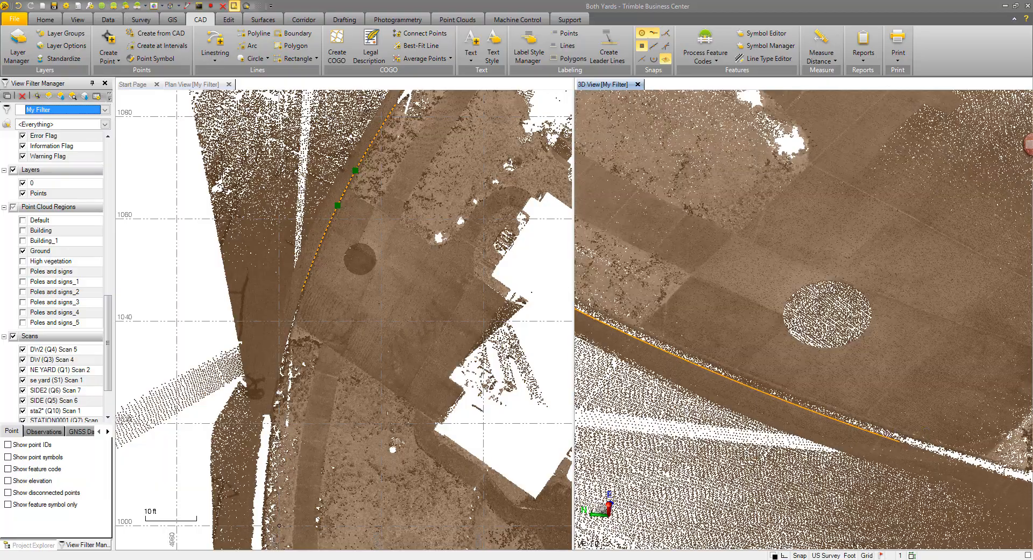
pyautogui.moveTo(799, 427)
pyautogui.mouseDown(button='right')
pyautogui.moveTo(960, 416)
pyautogui.moveTo(992, 359)
pyautogui.moveTo(909, 385)
pyautogui.moveTo(766, 374)
pyautogui.mouseUp(button='right')
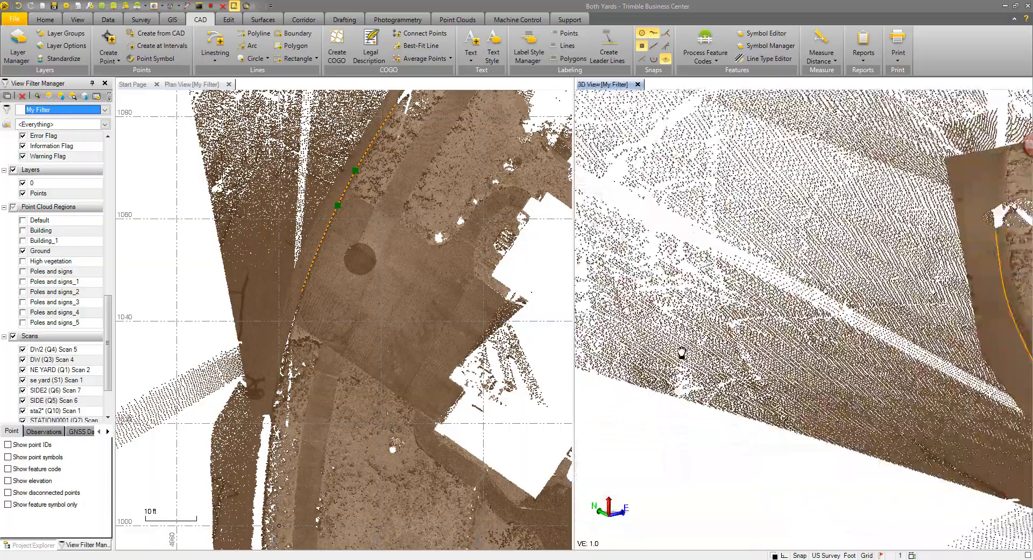
pyautogui.moveTo(681, 352); pyautogui.dragTo(617, 350, button='right')
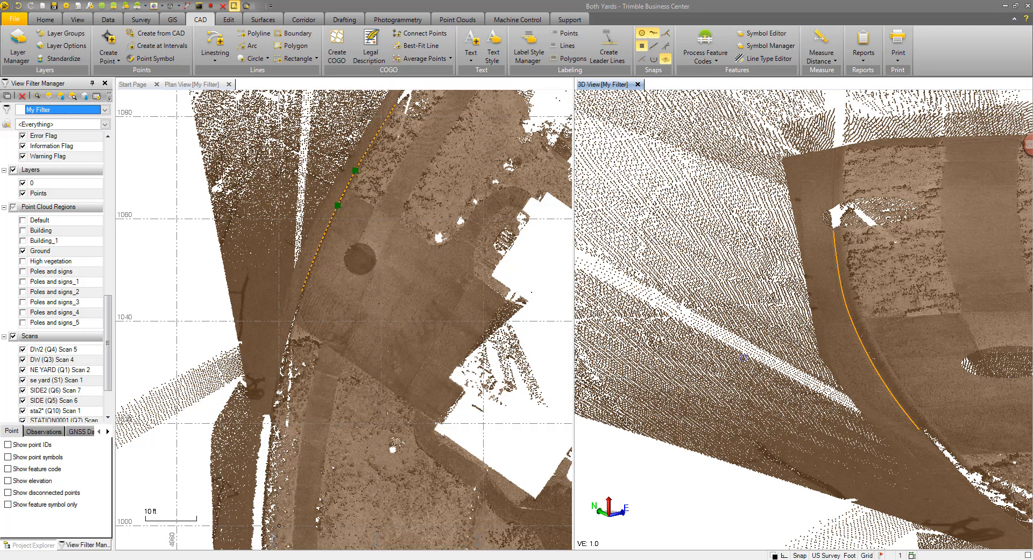
pyautogui.keyDown('shift'); pyautogui.moveTo(744, 357); pyautogui.dragTo(783, 397, button='middle'); pyautogui.keyUp('shift')
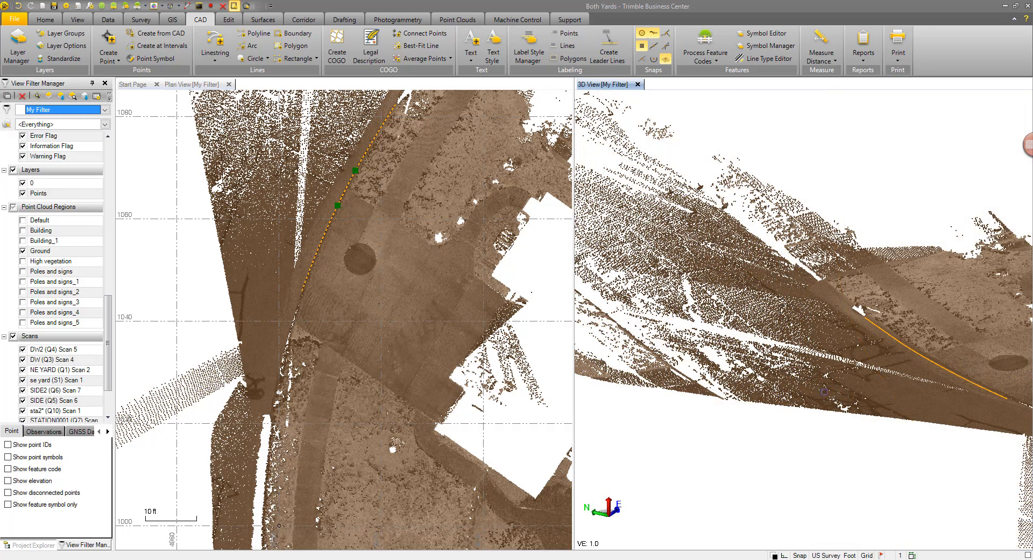